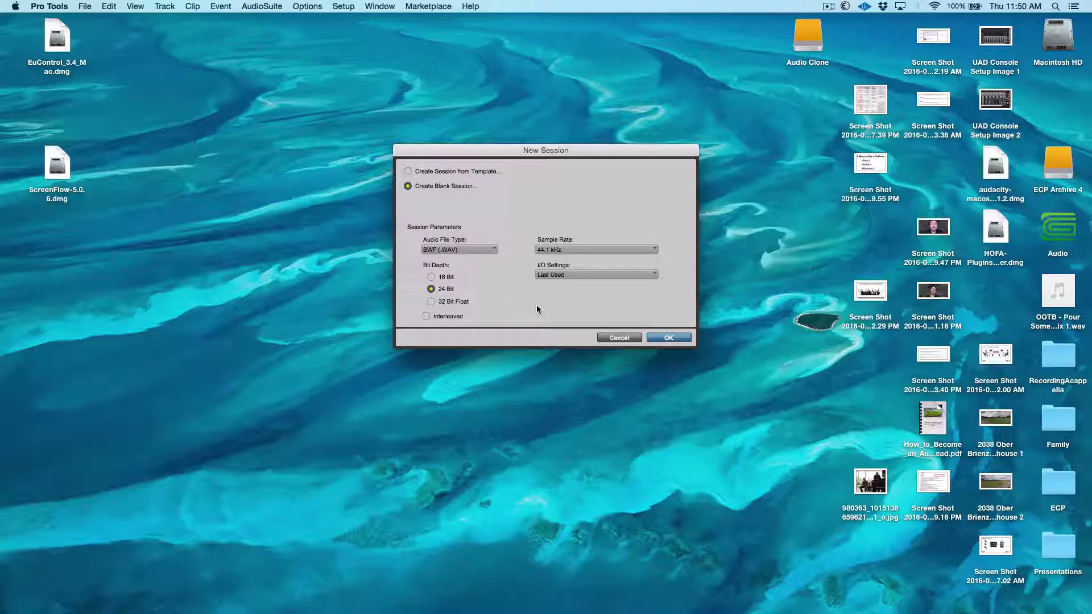
Step: Keep the 44.1 kHz sample rate and accept the blank 24-bit BWF session settings
{"action": "left_click_drag", "start_coordinate": [547, 152], "coordinate": [553, 191]}
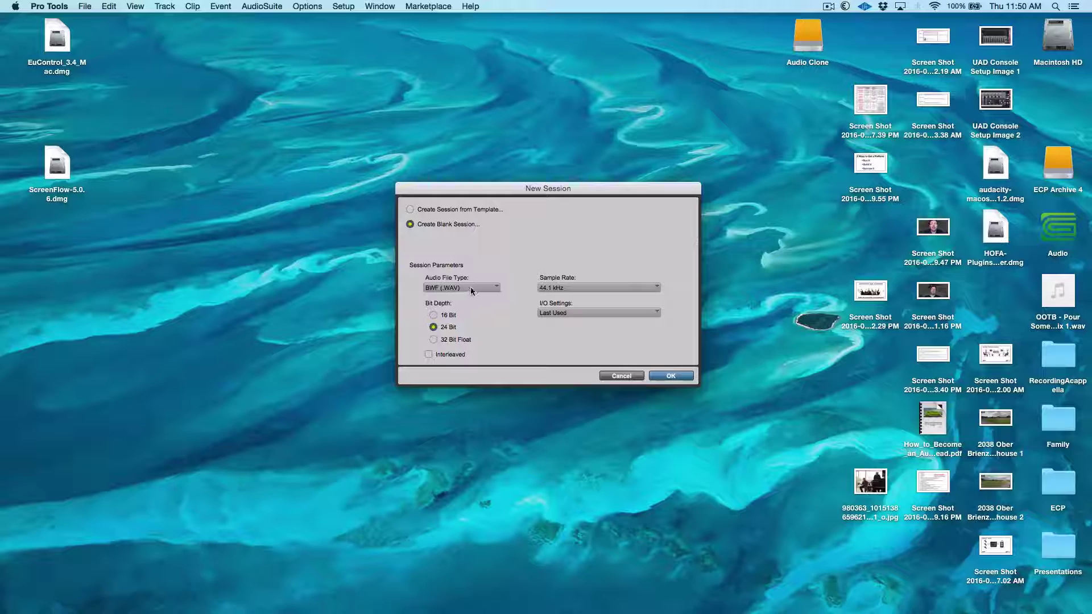
{"action": "left_click", "coordinate": [579, 287]}
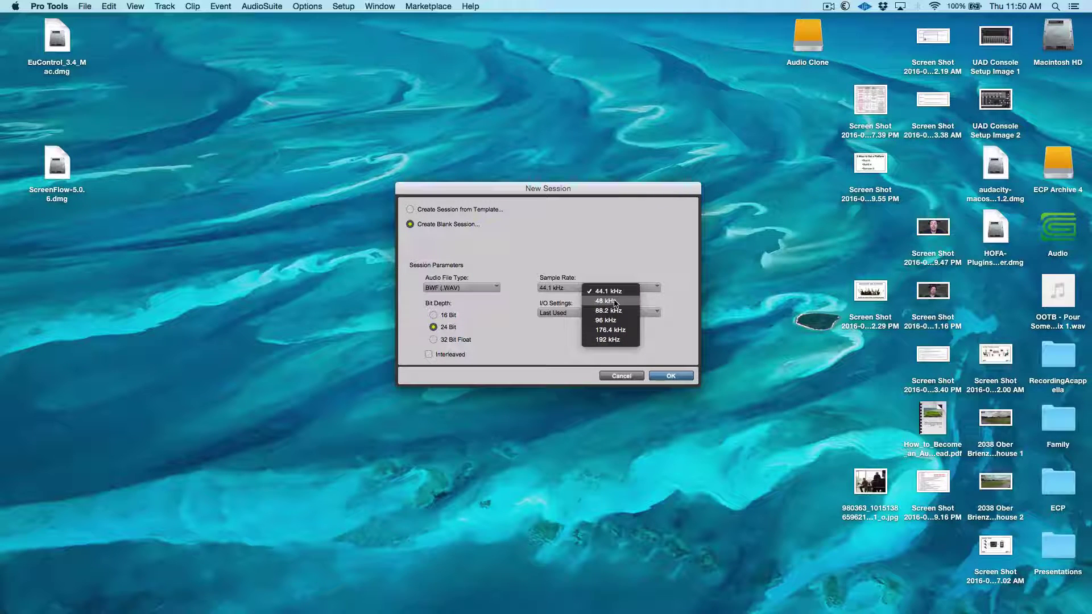
{"action": "left_click", "coordinate": [612, 254]}
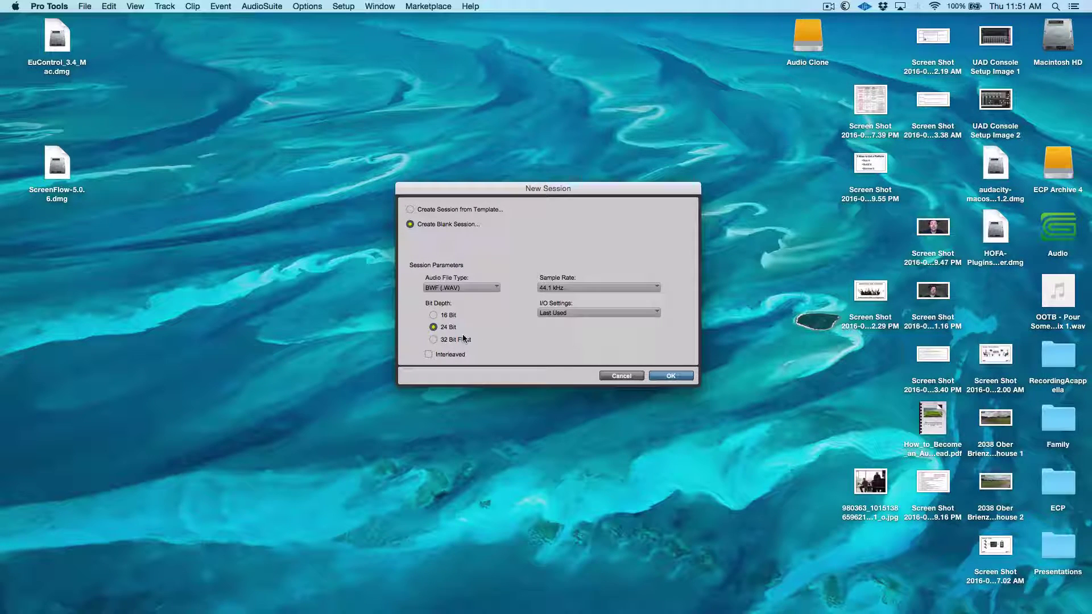
{"action": "left_click", "coordinate": [677, 377]}
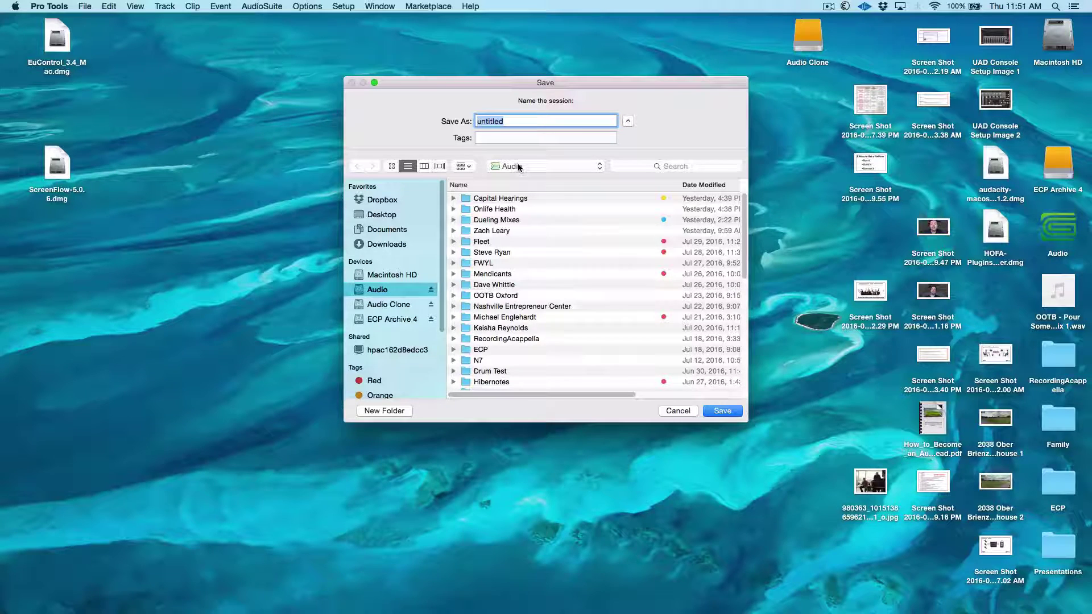
Step: Name the new session 'RATest' and save it
{"action": "type", "text": "RATest"}
{"action": "key", "text": "Return"}
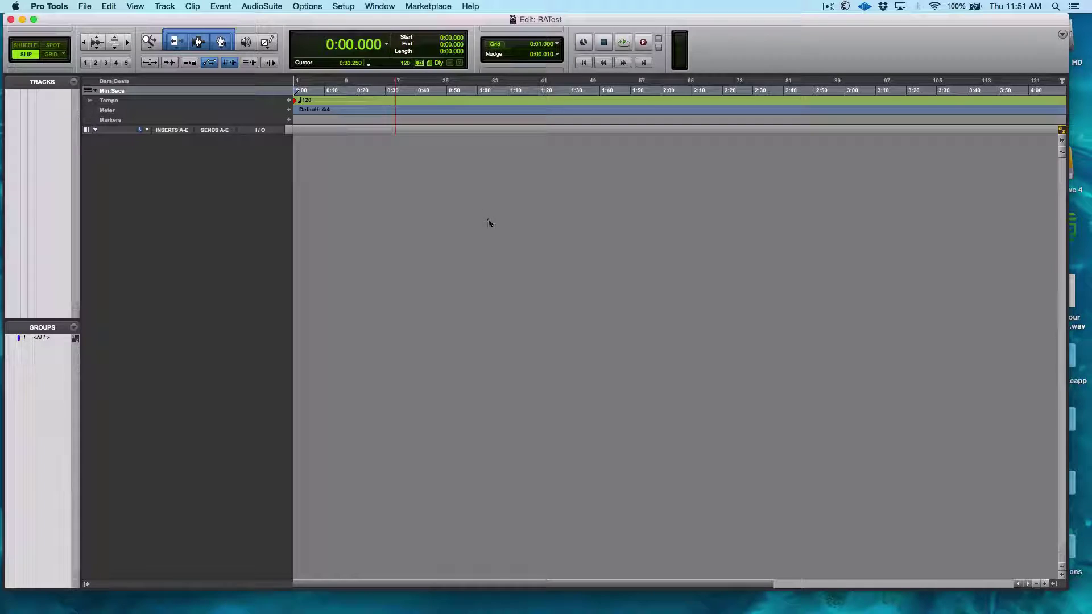
{"action": "mouse_move", "coordinate": [692, 597]}
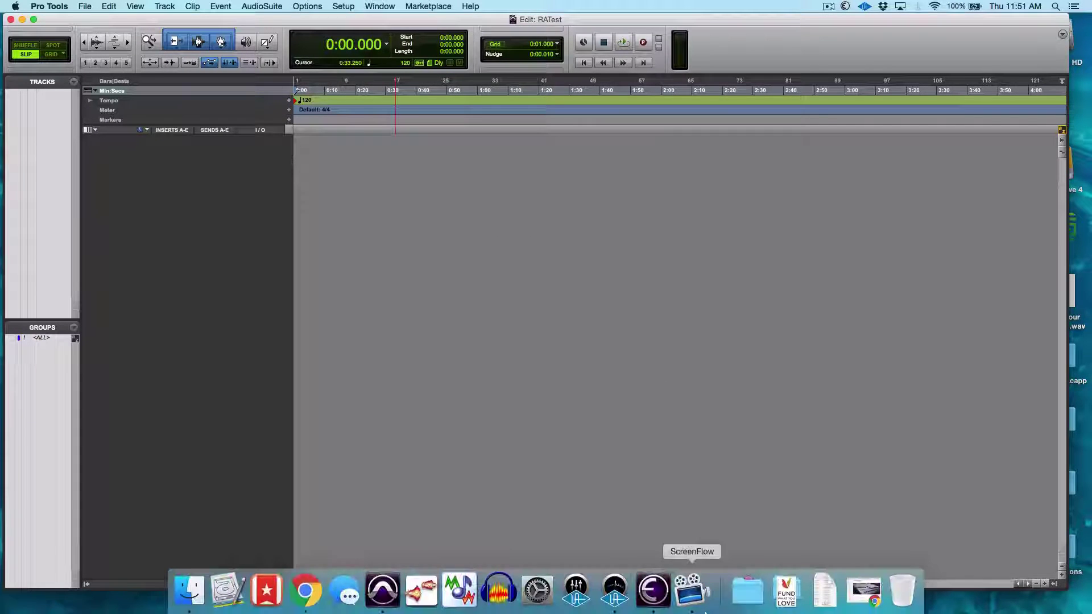
{"action": "left_click", "coordinate": [739, 598]}
{"action": "scroll", "coordinate": [854, 392], "scroll_direction": "down", "scroll_amount": 5}
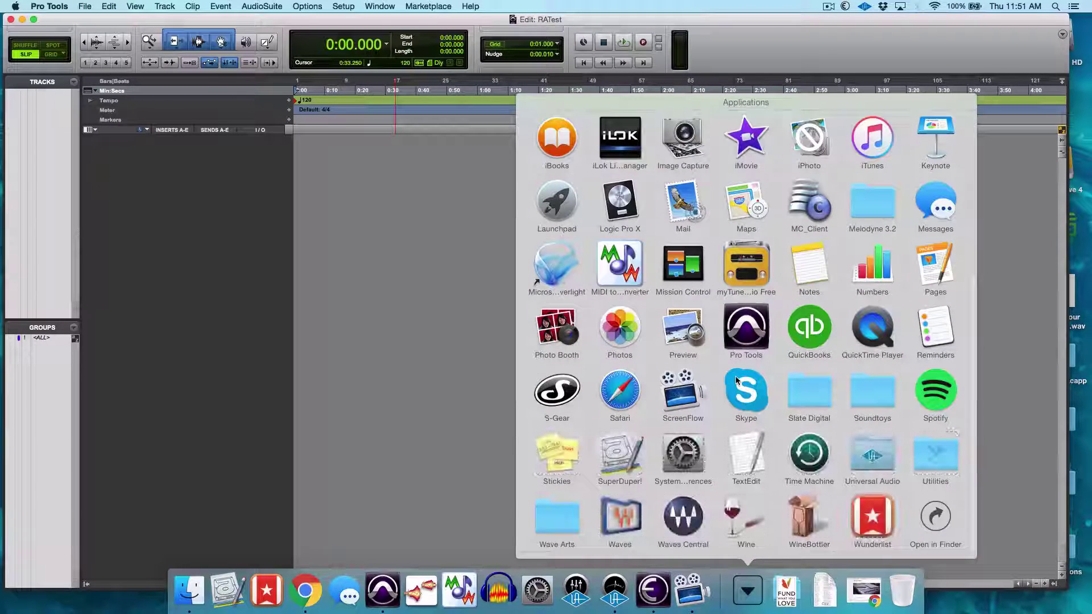
{"action": "left_click", "coordinate": [874, 457]}
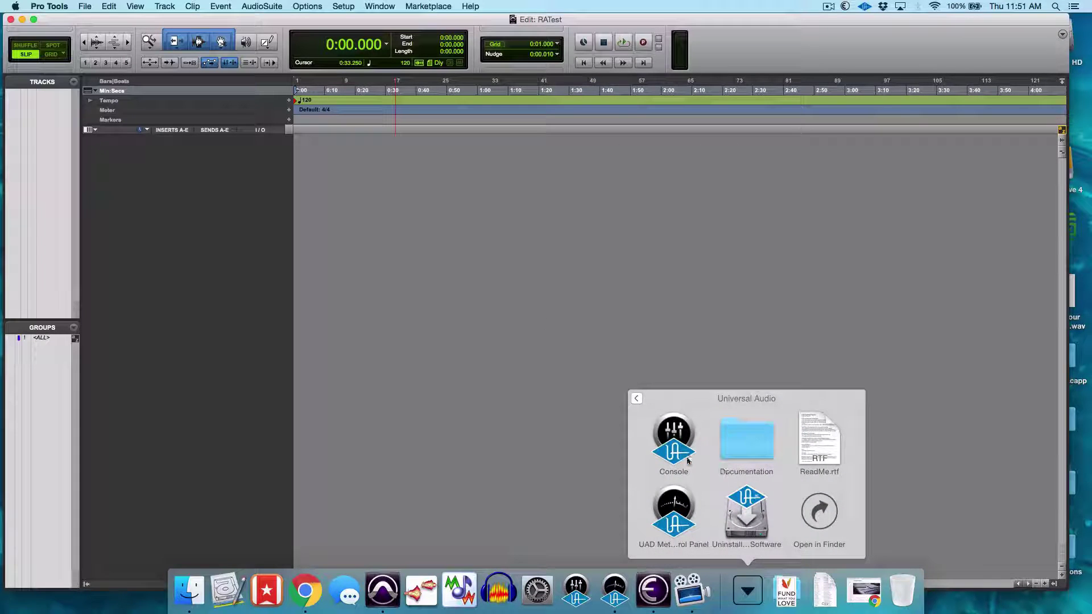
{"action": "left_click", "coordinate": [680, 434]}
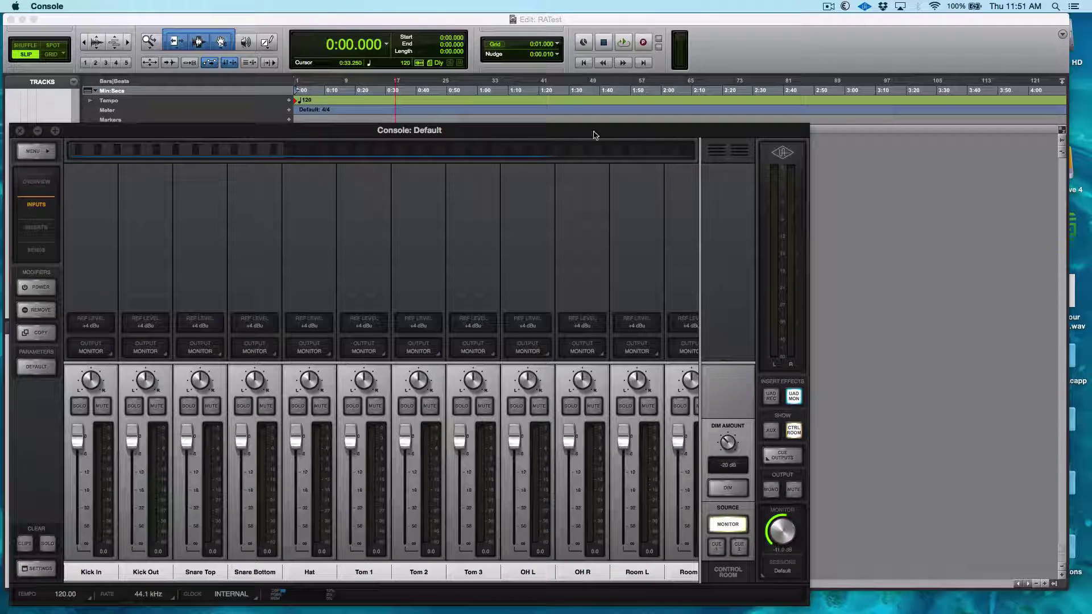
{"action": "left_click_drag", "start_coordinate": [593, 132], "coordinate": [697, 70]}
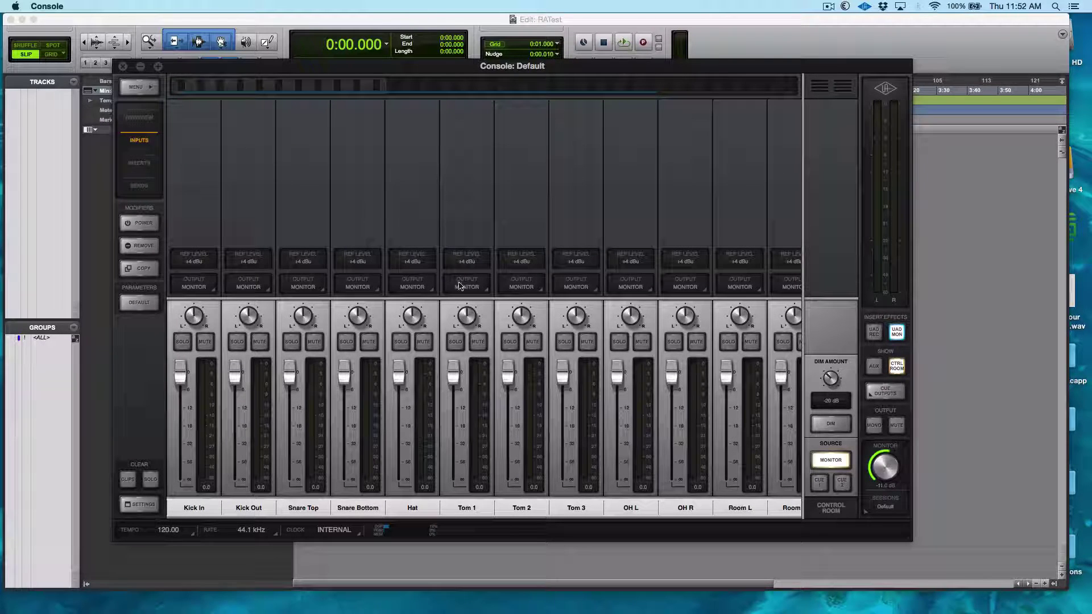
{"action": "left_click", "coordinate": [124, 67]}
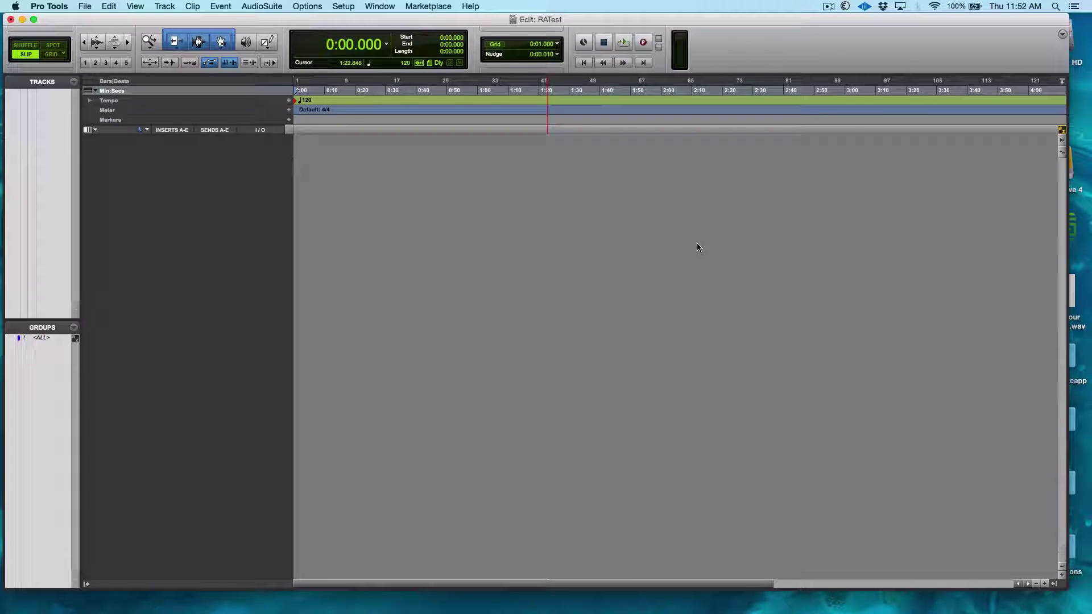
Step: Switch the playback engine to Universal Audio Apollo, saving the session and skipping session notes
{"action": "left_click", "coordinate": [344, 6]}
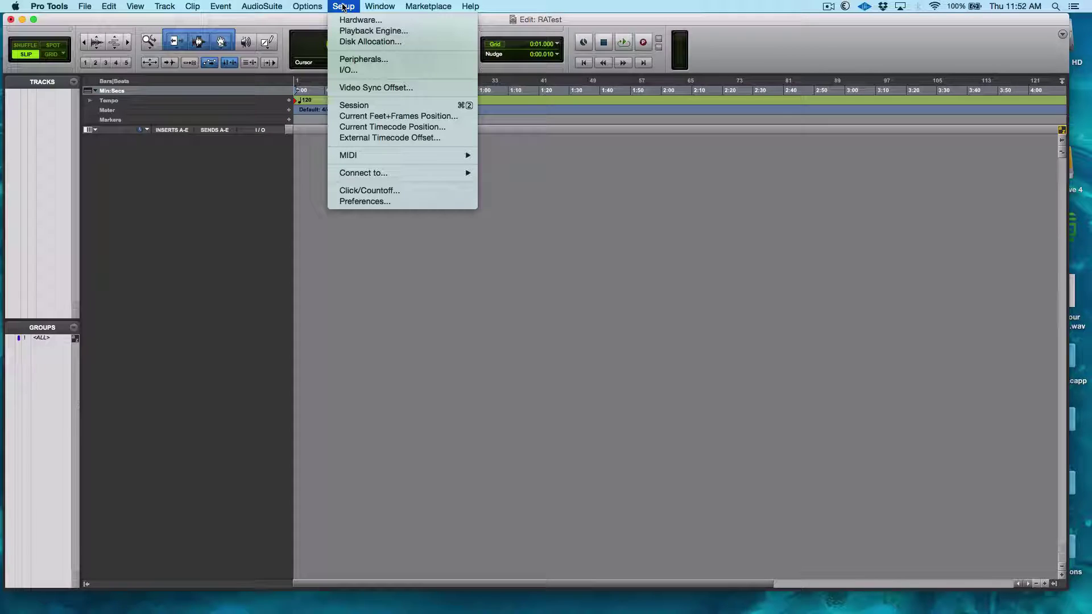
{"action": "left_click", "coordinate": [349, 31]}
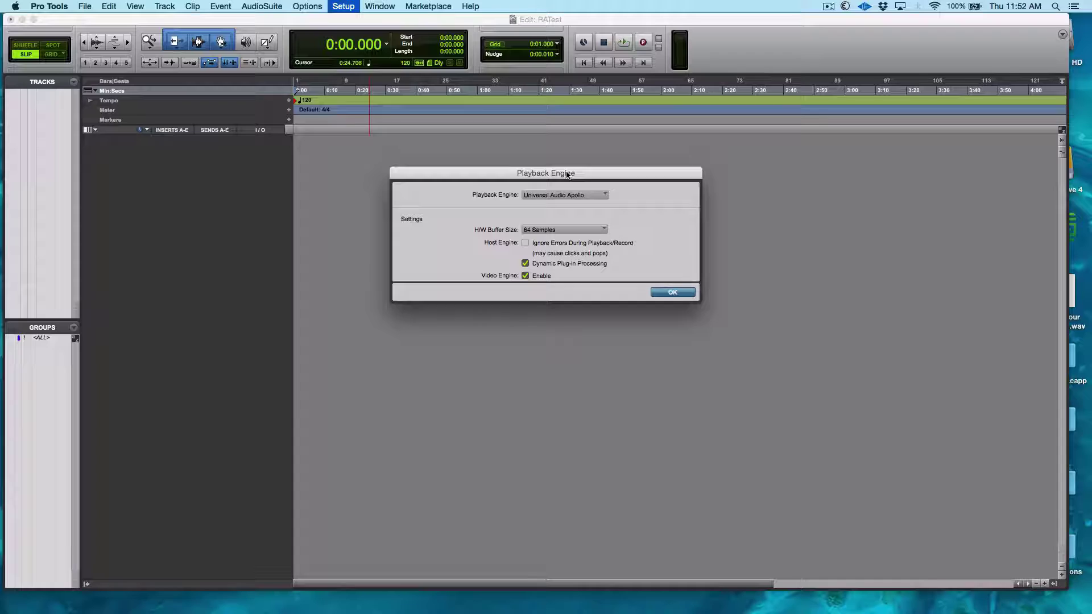
{"action": "left_click", "coordinate": [545, 196]}
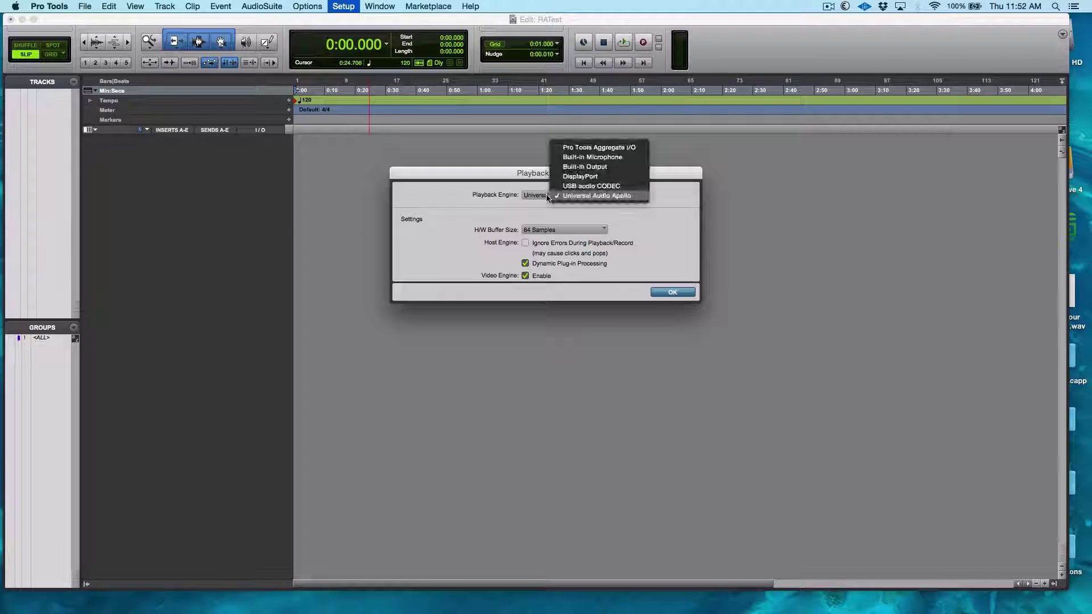
{"action": "left_click", "coordinate": [590, 199]}
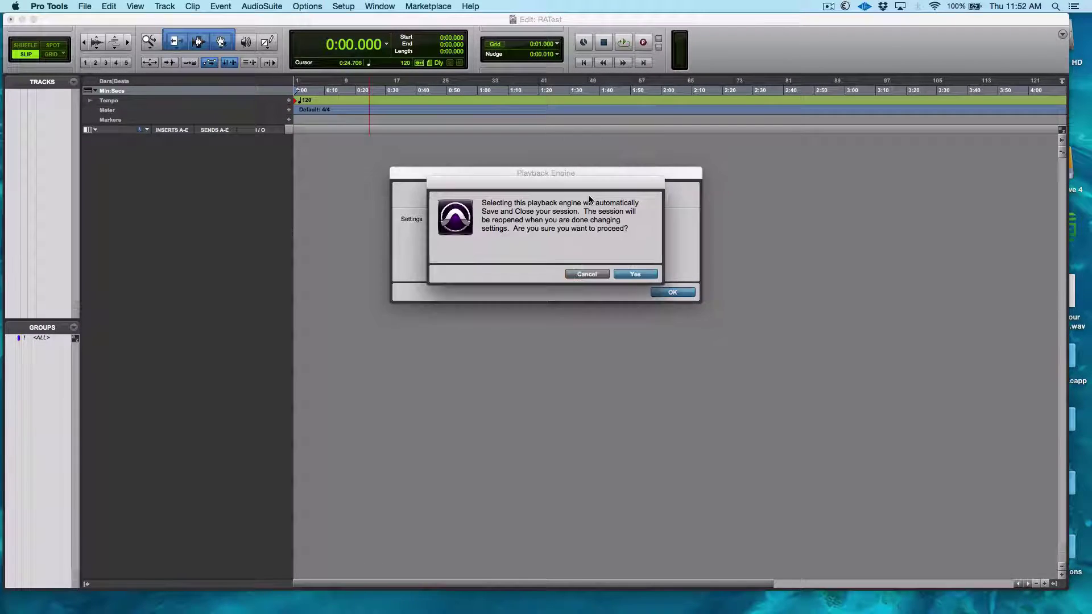
{"action": "left_click", "coordinate": [626, 279]}
{"action": "left_click", "coordinate": [673, 292]}
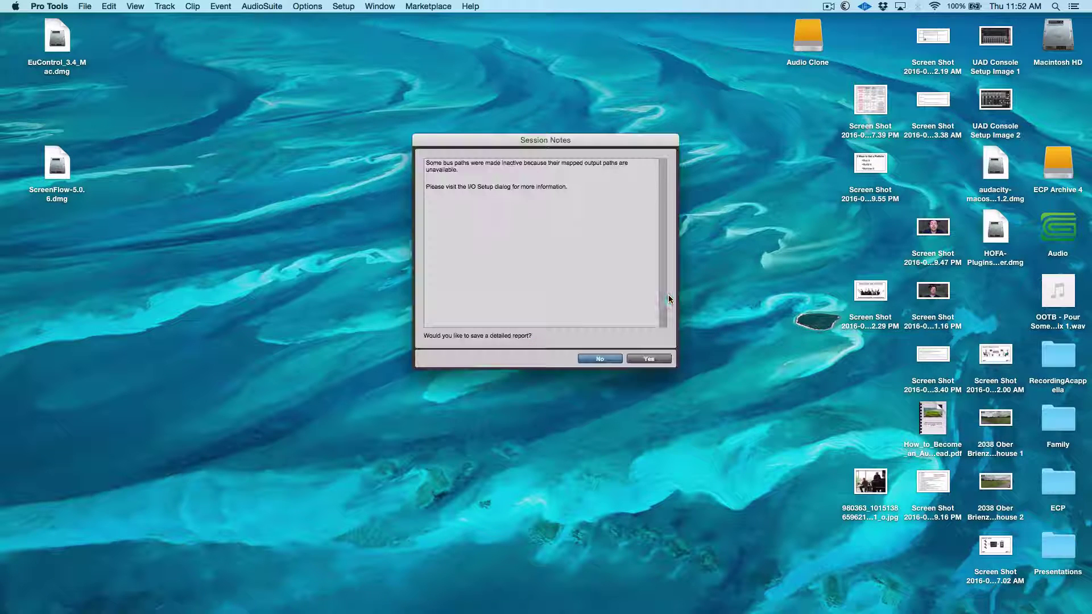
{"action": "left_click", "coordinate": [615, 358]}
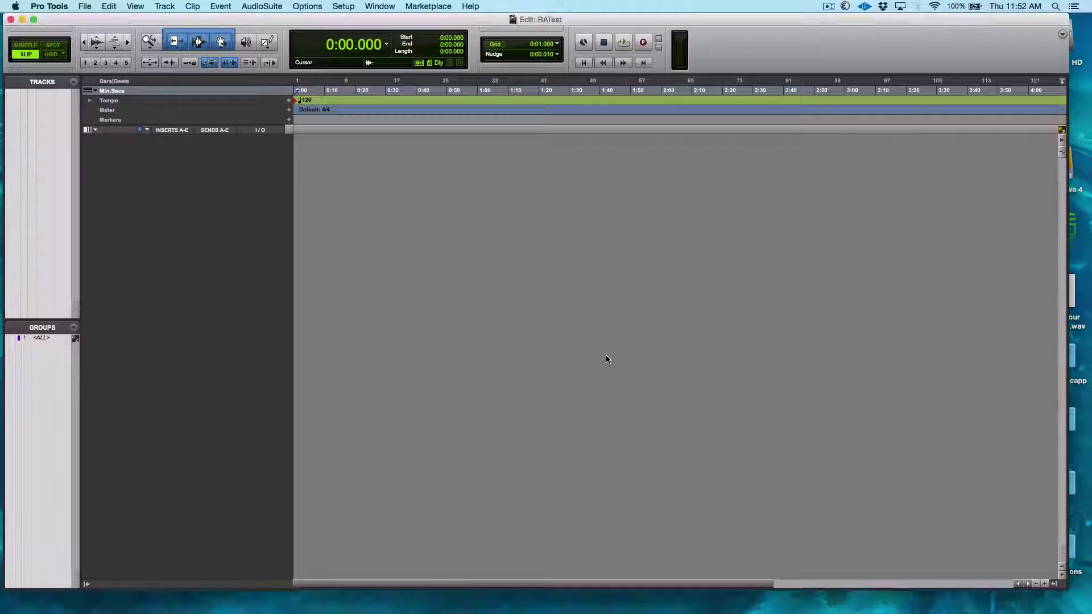
Step: Verify the playback engine shows Universal Audio Apollo with a 64-sample buffer
{"action": "left_click", "coordinate": [345, 7]}
{"action": "left_click", "coordinate": [374, 30]}
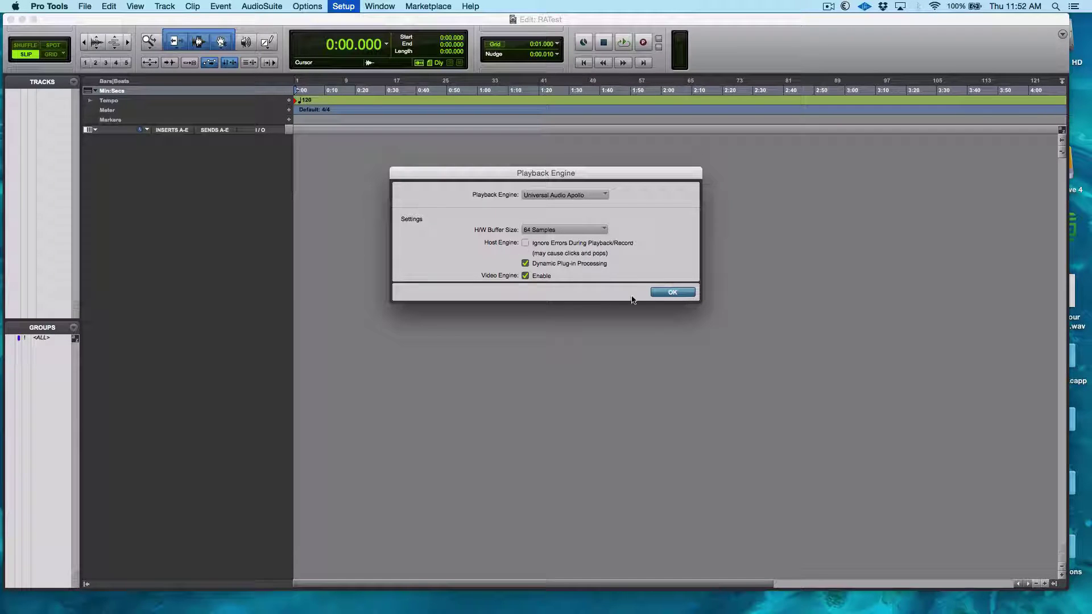
{"action": "left_click", "coordinate": [674, 293]}
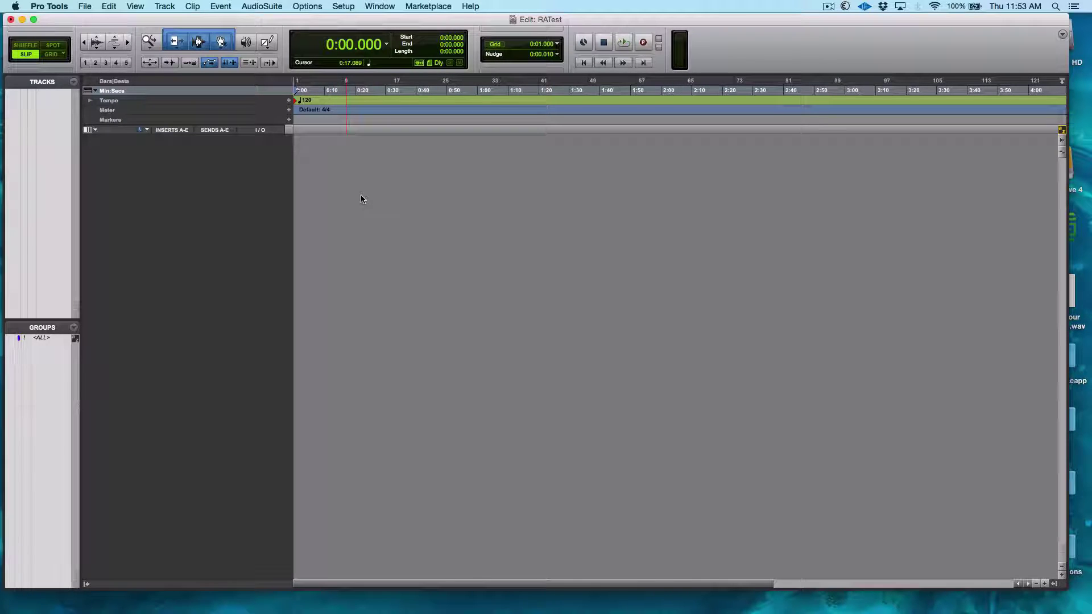
Step: Add one new mono Audio Track to the RATest session
{"action": "key", "text": "super+shift+n"}
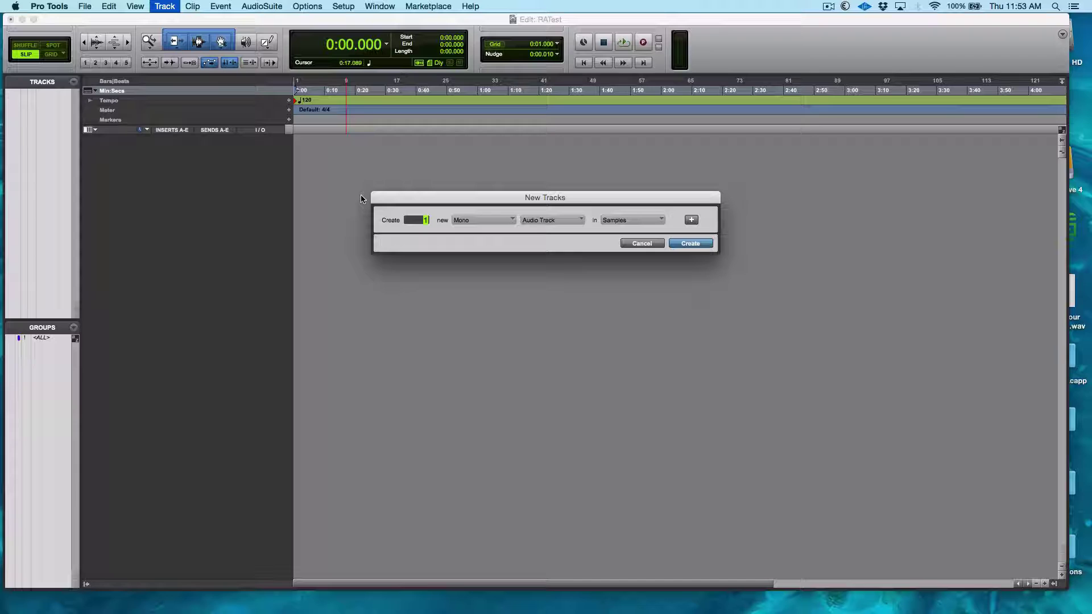
{"action": "left_click", "coordinate": [534, 221]}
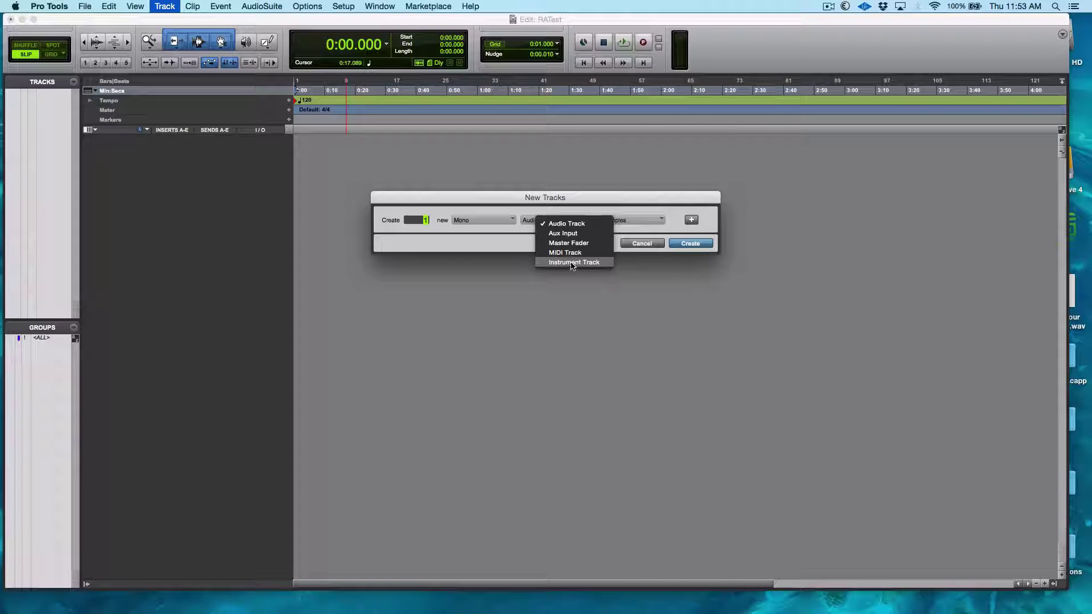
{"action": "left_click", "coordinate": [515, 249]}
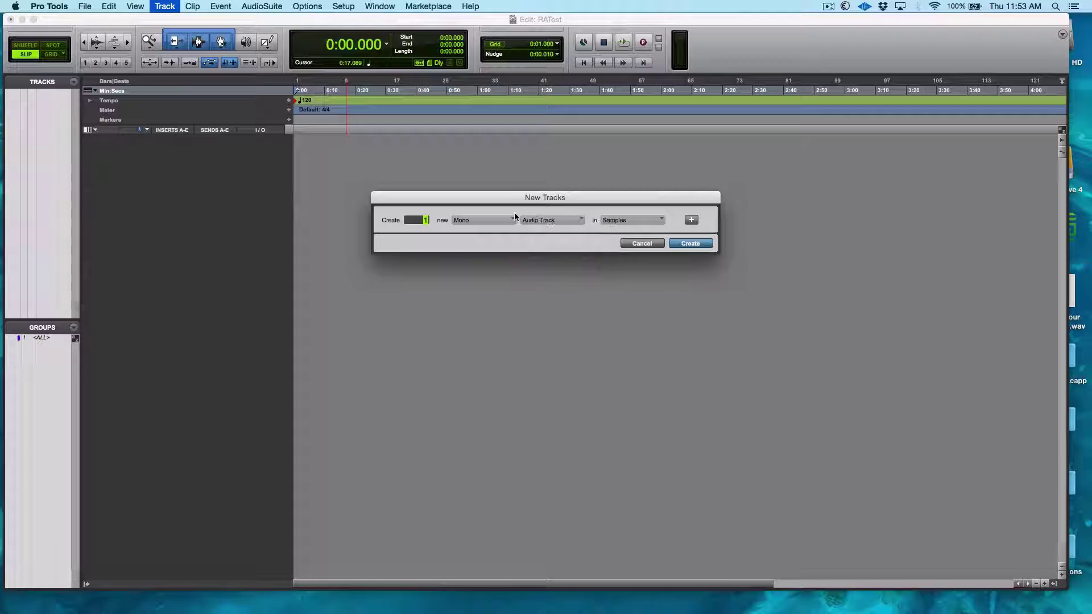
{"action": "left_click", "coordinate": [690, 245]}
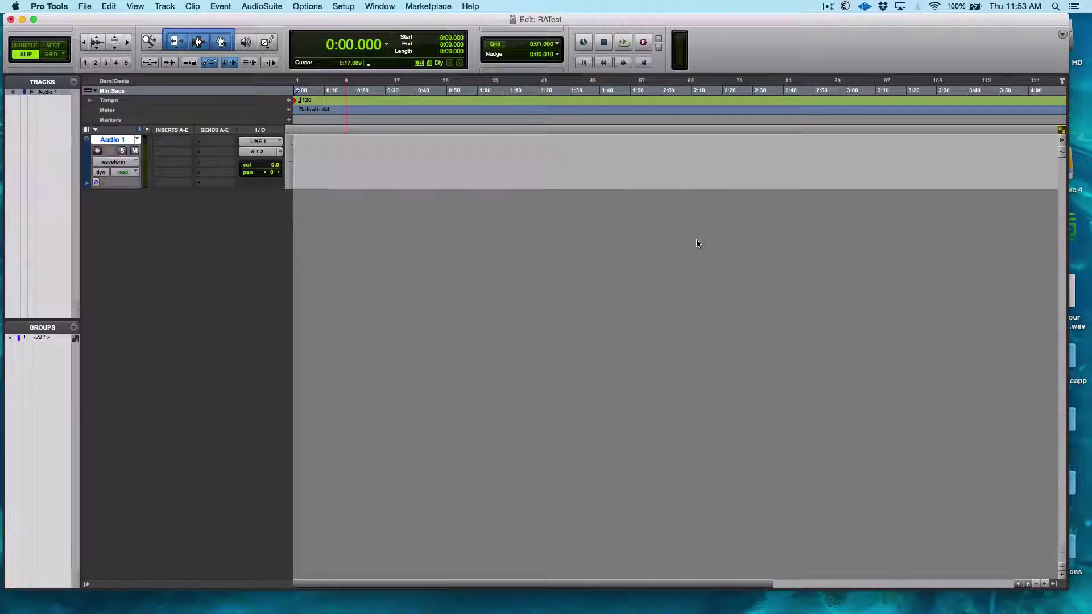
{"action": "left_click", "coordinate": [270, 142]}
{"action": "mouse_move", "coordinate": [287, 145]}
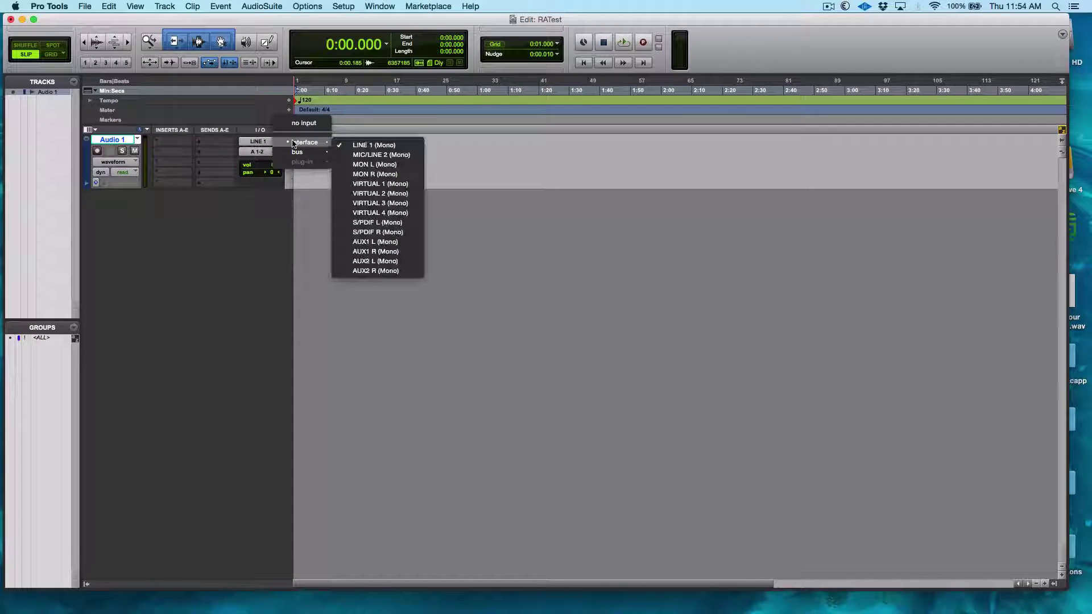
{"action": "left_click", "coordinate": [379, 146]}
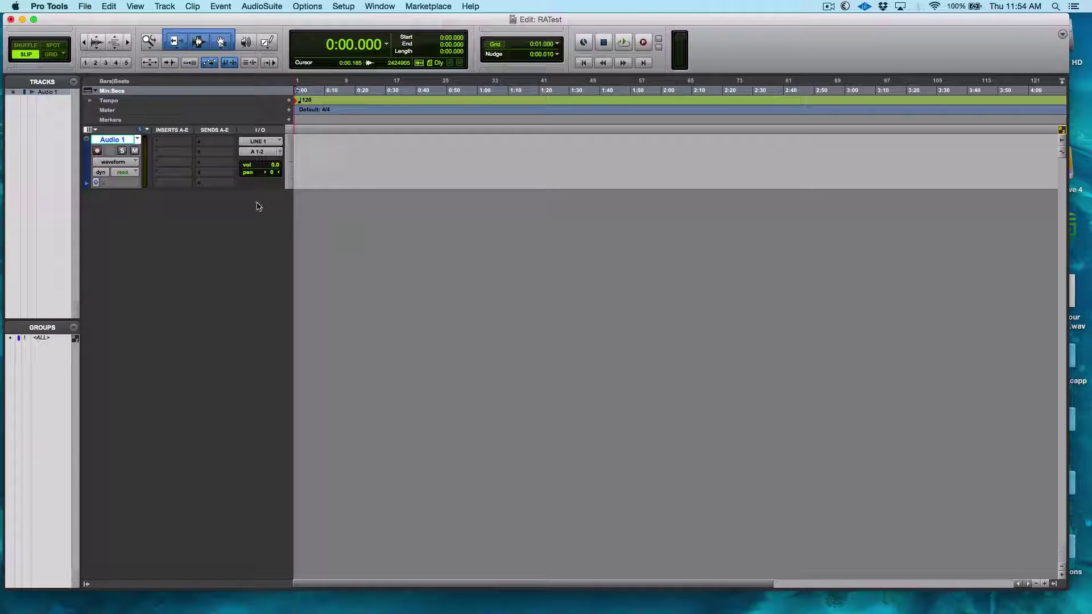
{"action": "left_click", "coordinate": [257, 153]}
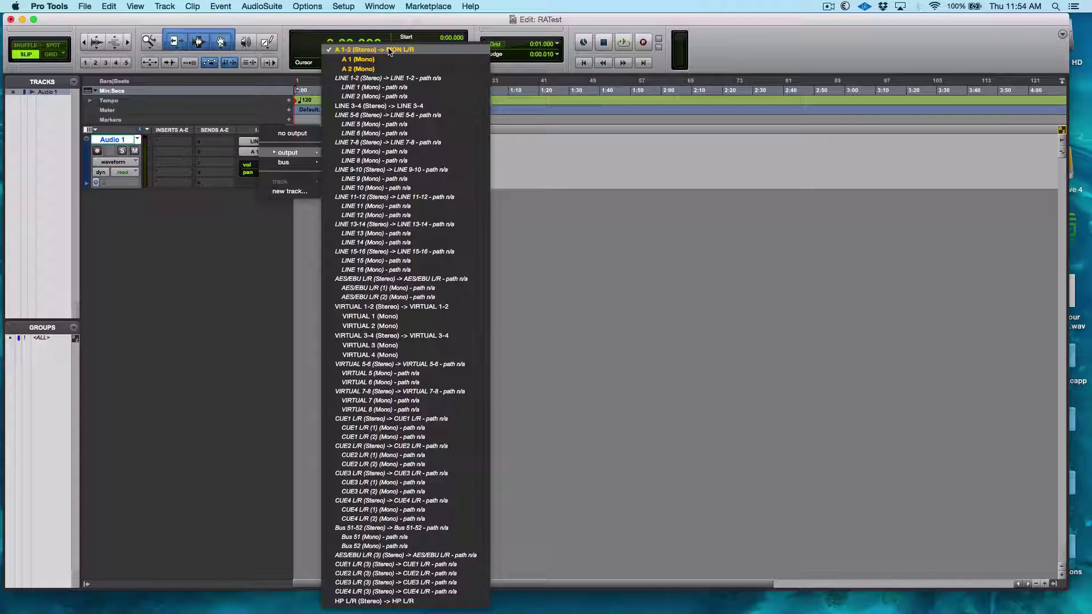
{"action": "left_click", "coordinate": [389, 51]}
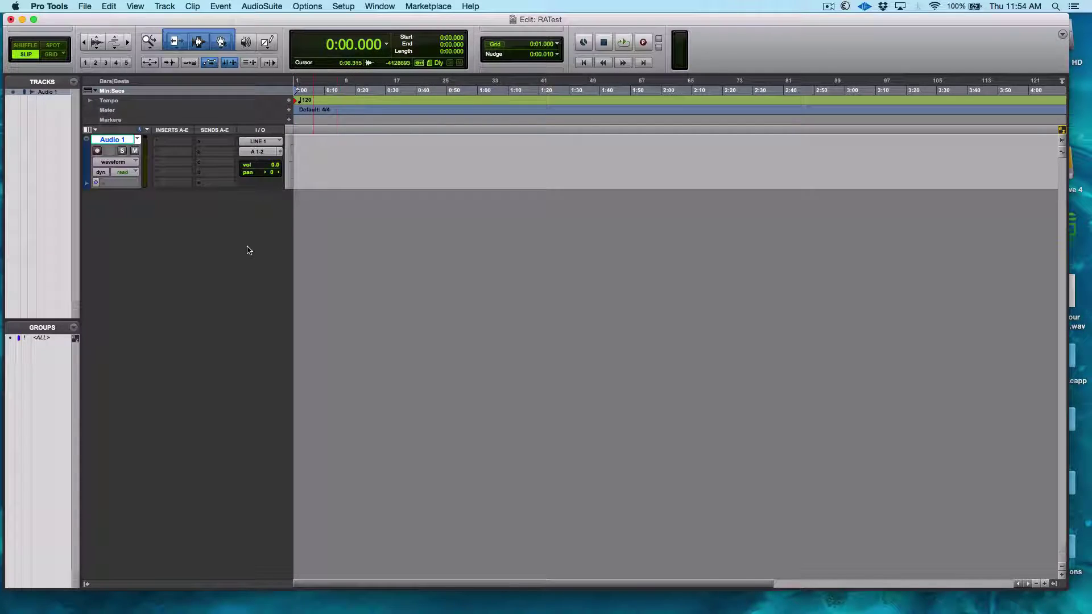
Step: Record a short clip on Audio 1 starting at 0:20.990, then disarm the track
{"action": "left_click", "coordinate": [98, 151]}
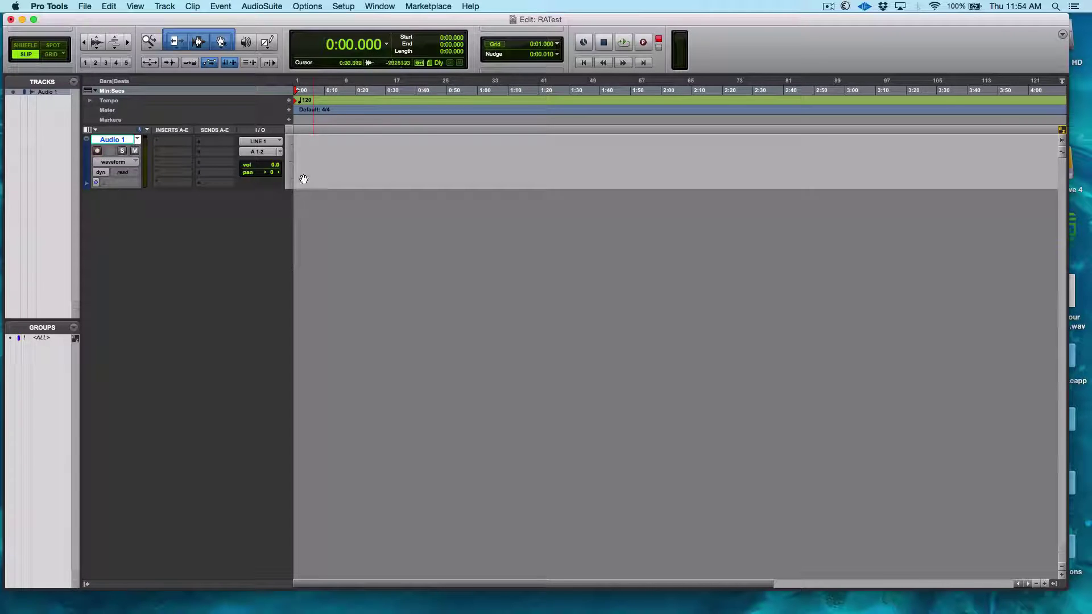
{"action": "left_click", "coordinate": [357, 152]}
{"action": "key", "text": "super+space"}
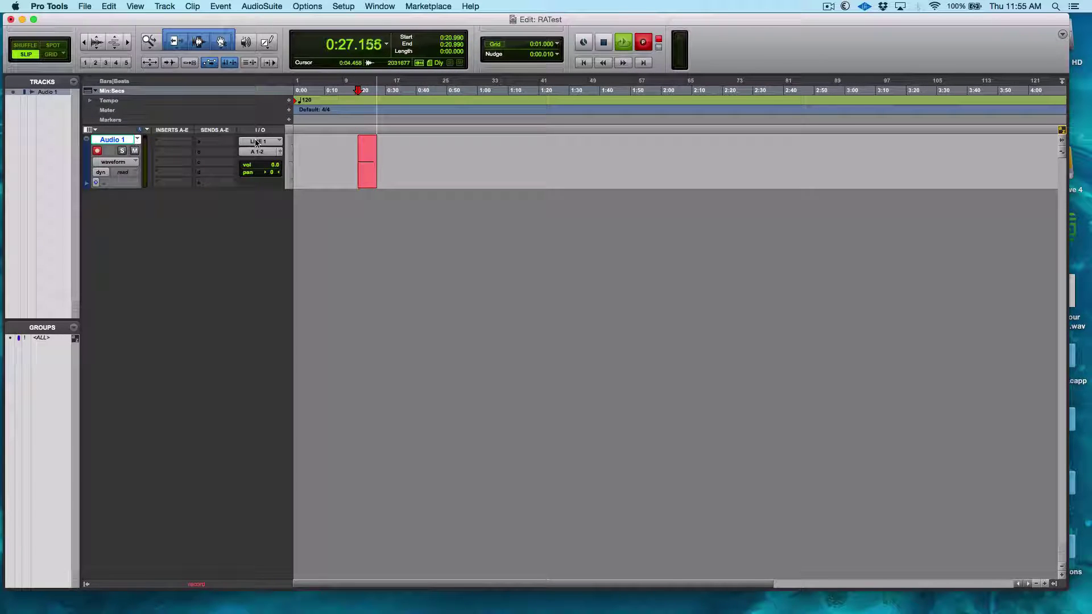
{"action": "key", "text": "space"}
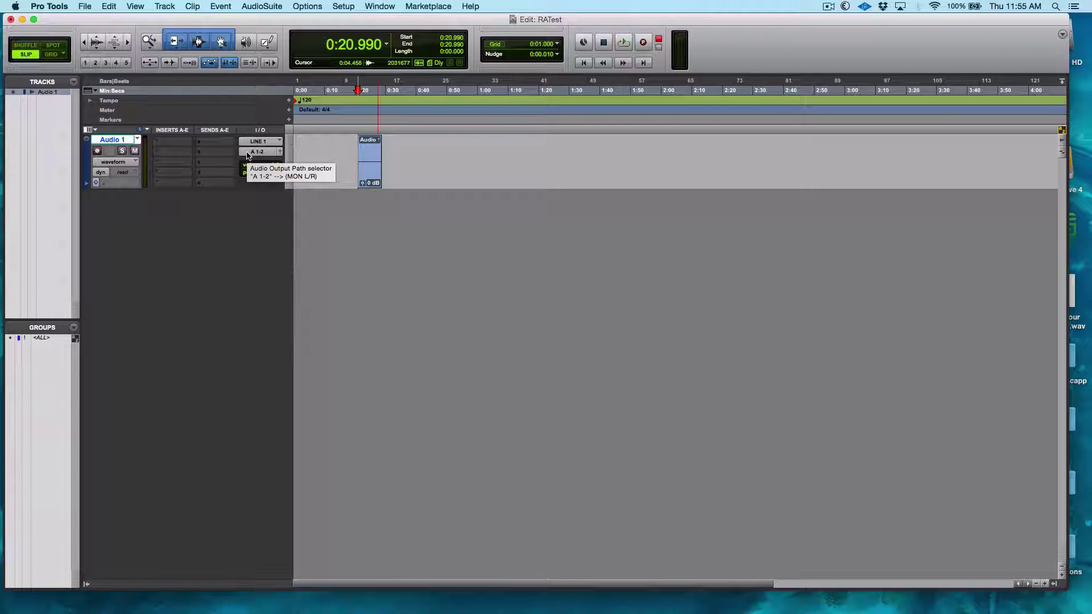
{"action": "key", "text": "shift+r"}
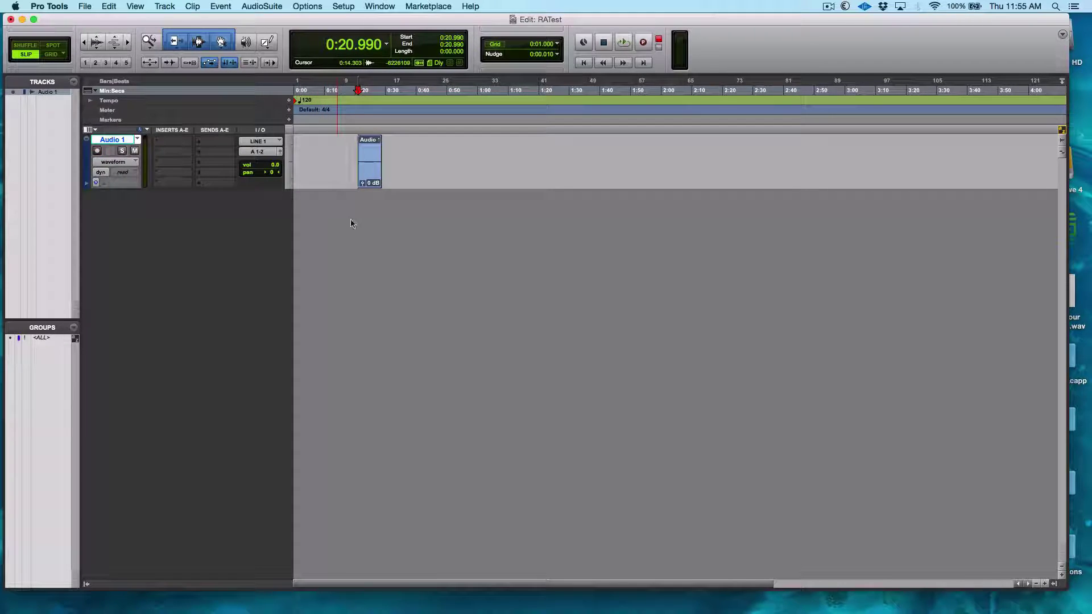
{"action": "left_click", "coordinate": [342, 7]}
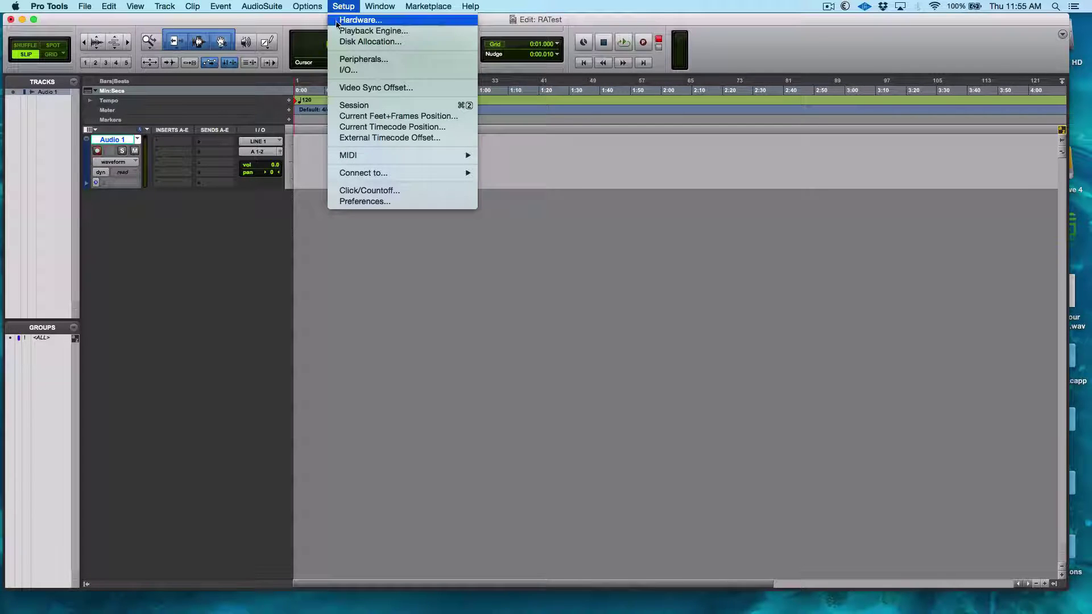
{"action": "left_click", "coordinate": [346, 70]}
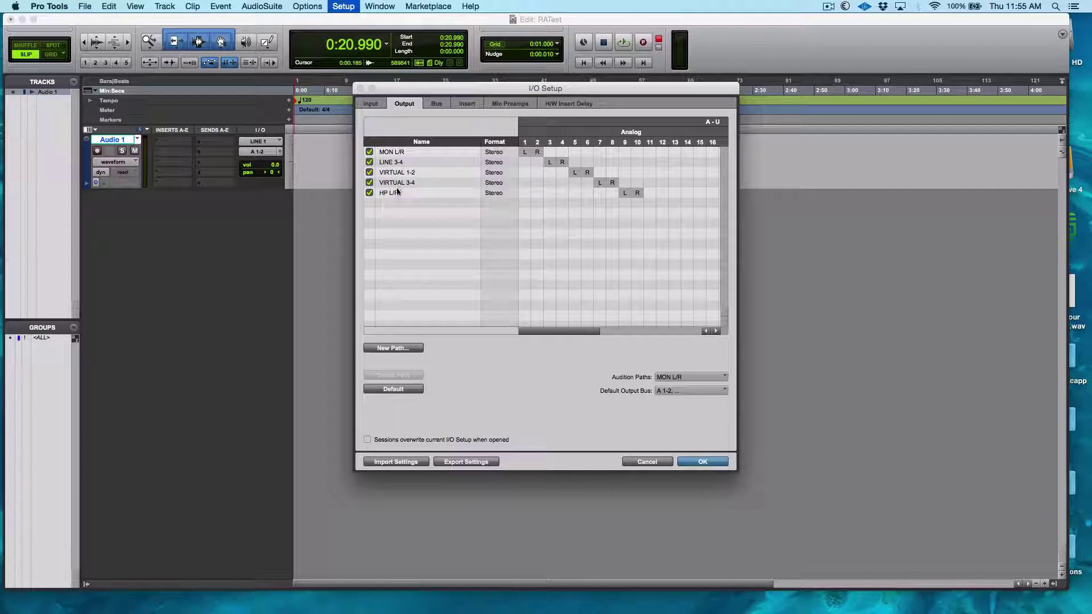
{"action": "left_click", "coordinate": [370, 104]}
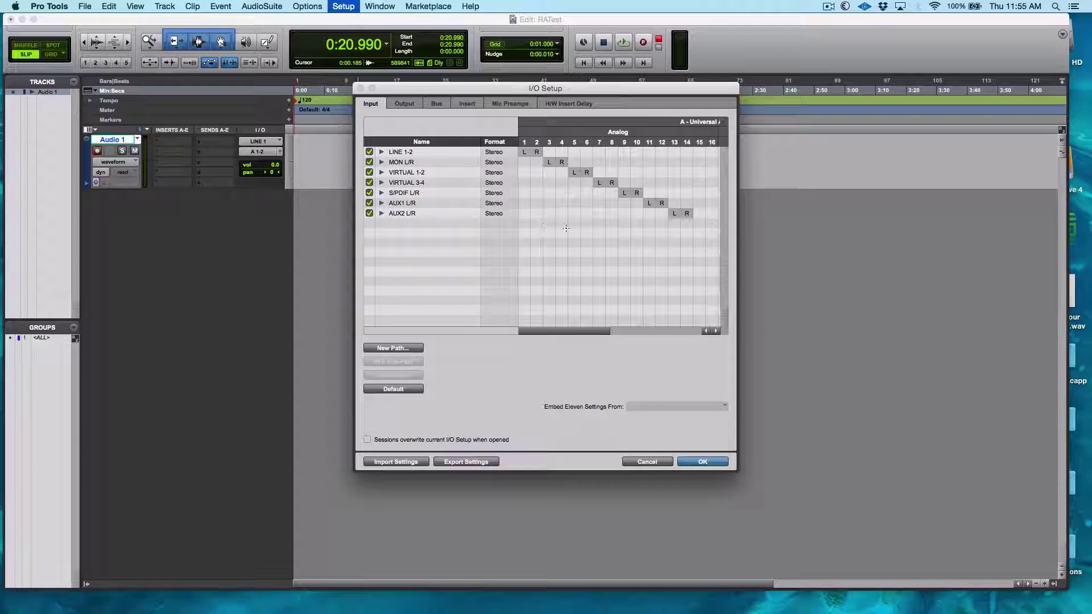
{"action": "scroll", "coordinate": [566, 228], "scroll_direction": "right", "scroll_amount": 5}
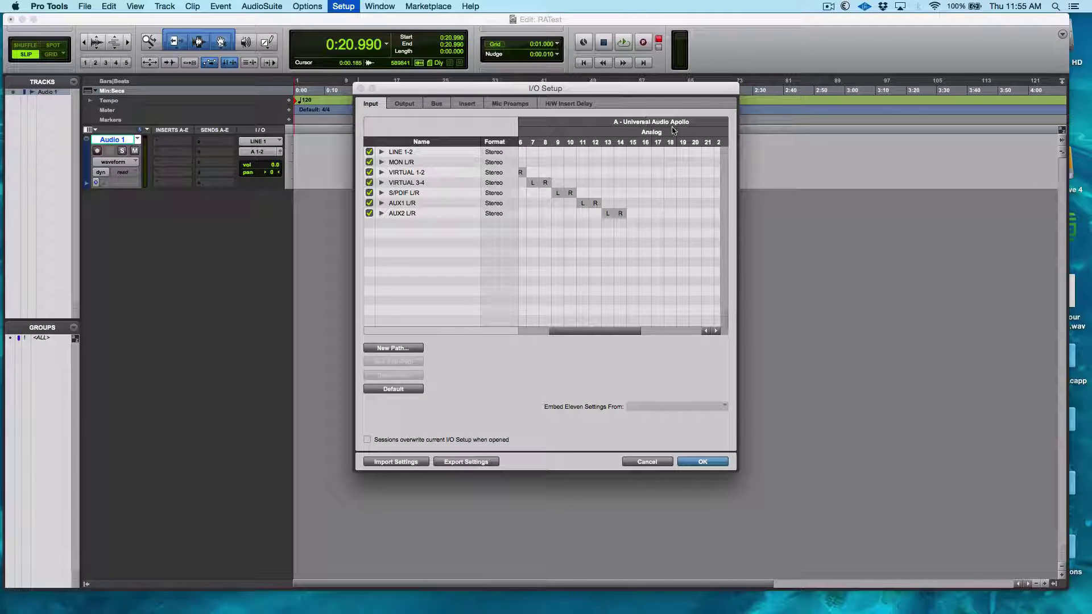
{"action": "scroll", "coordinate": [617, 176], "scroll_direction": "left", "scroll_amount": 5}
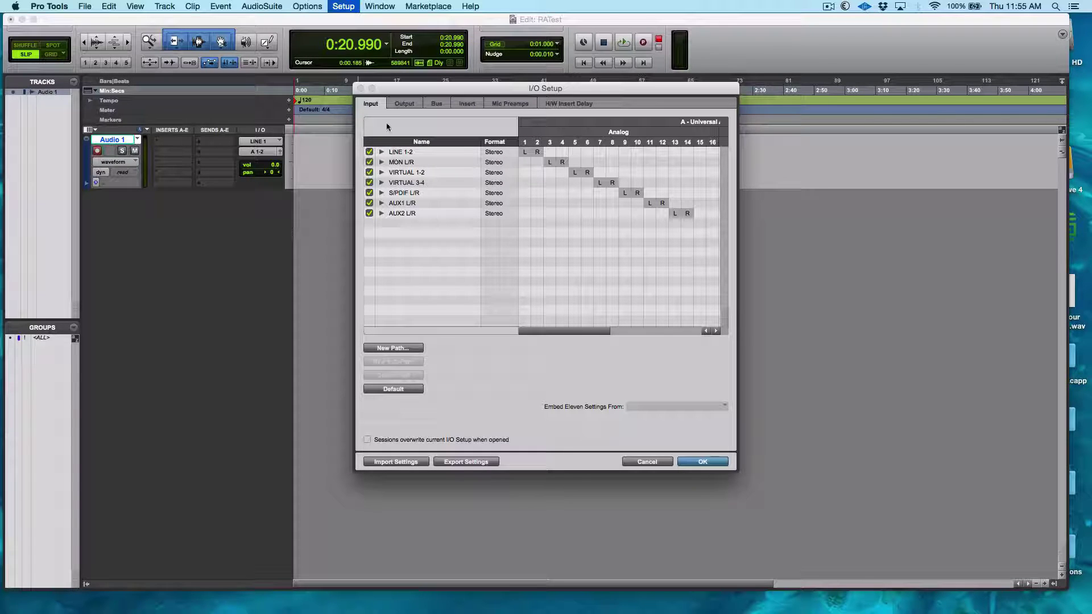
{"action": "left_click", "coordinate": [403, 105]}
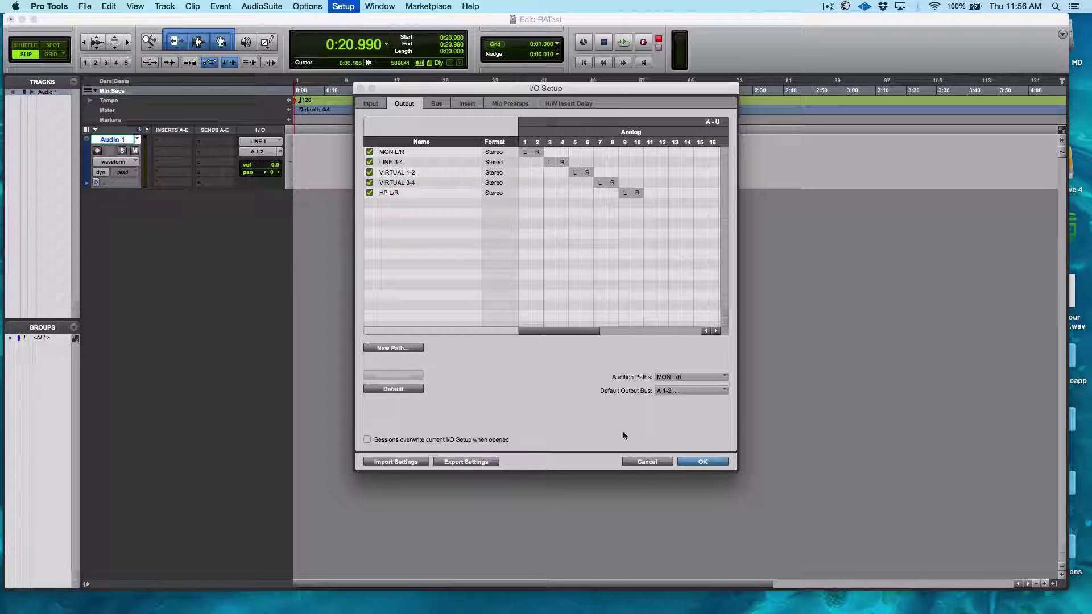
Step: Close the I/O configuration and delete the recorded clip from Audio 1
{"action": "left_click", "coordinate": [704, 462]}
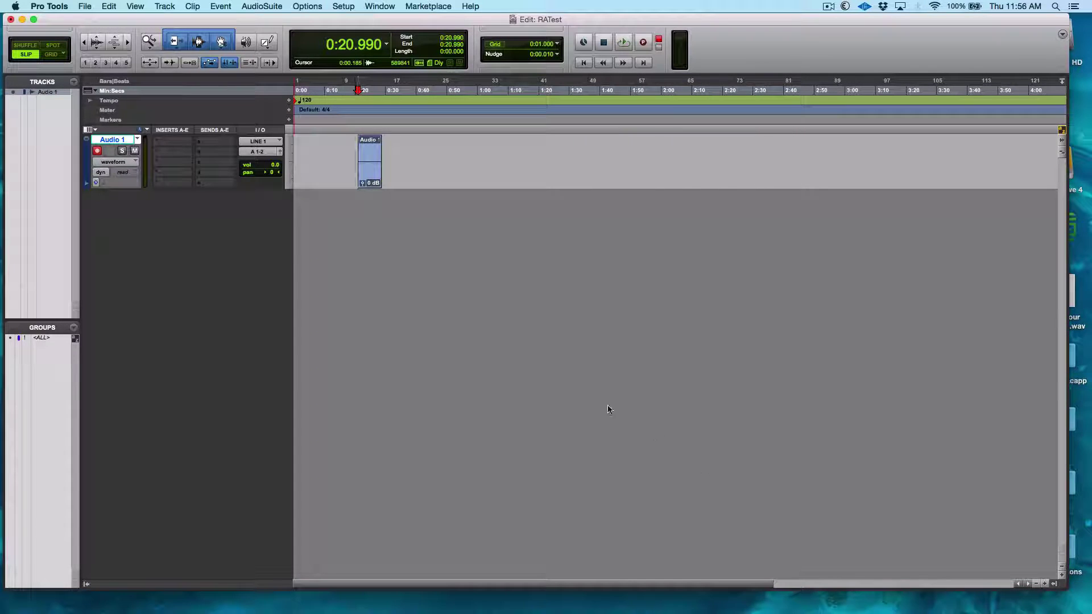
{"action": "left_click", "coordinate": [366, 168]}
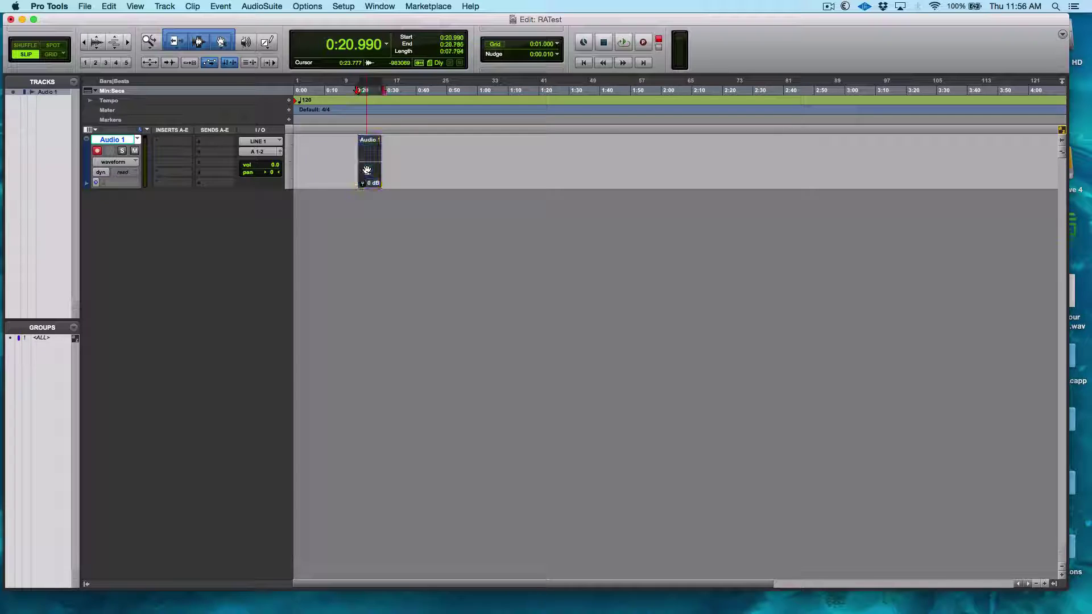
{"action": "key", "text": "Delete"}
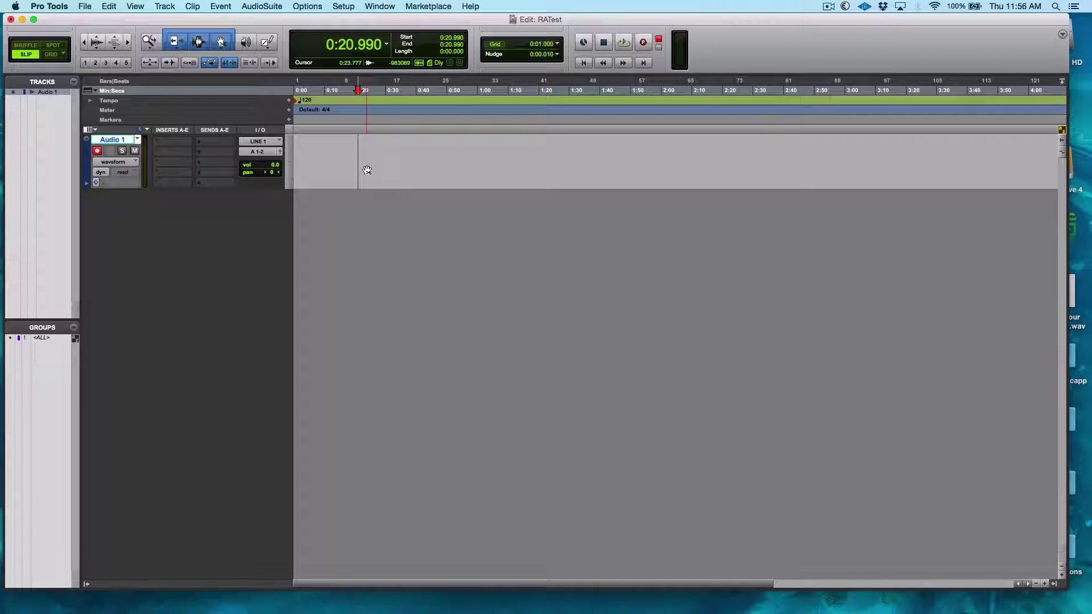
Step: Confirm the playback engine is still Universal Audio Apollo at 64 samples
{"action": "left_click", "coordinate": [344, 6]}
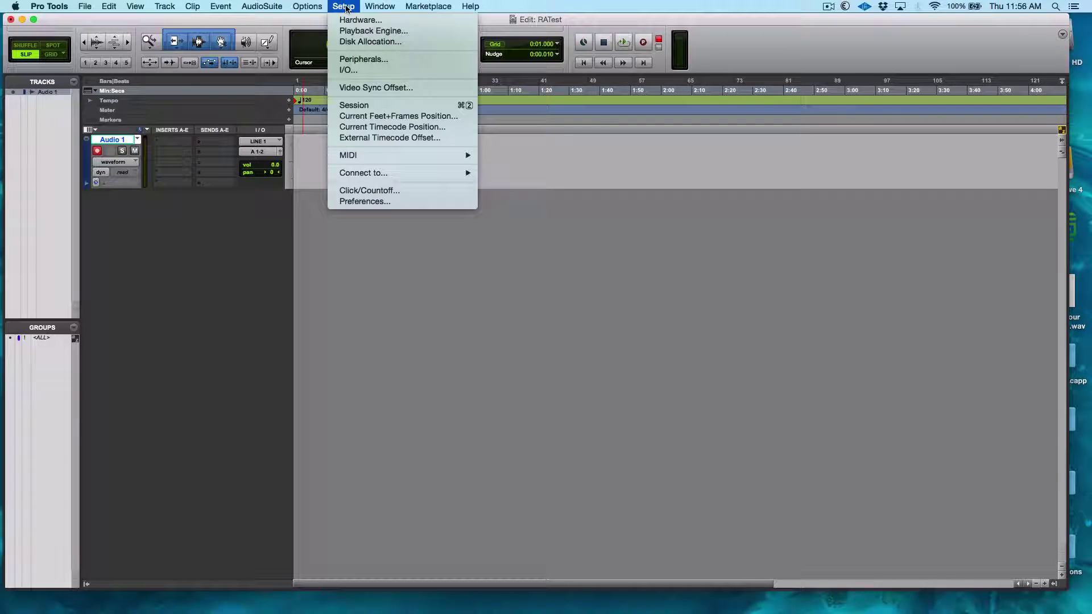
{"action": "left_click", "coordinate": [357, 32]}
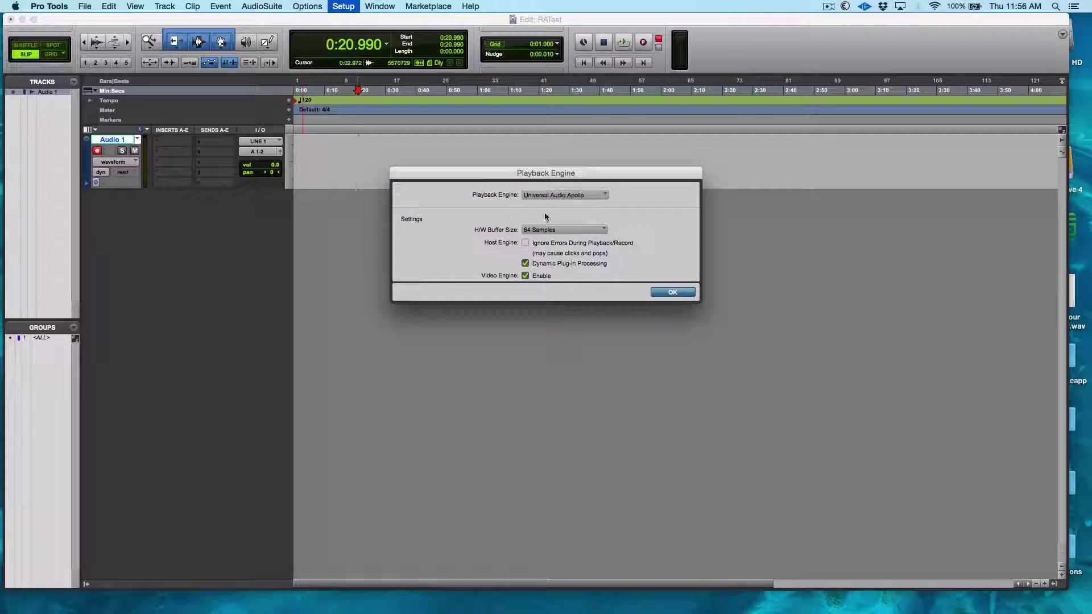
{"action": "left_click", "coordinate": [687, 295]}
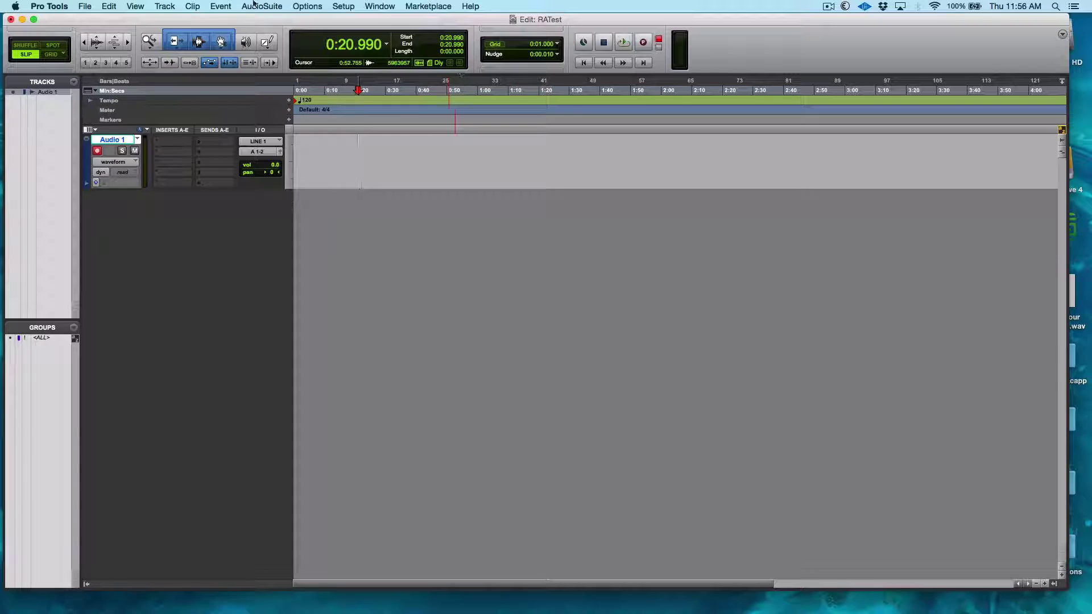
{"action": "left_click", "coordinate": [260, 142]}
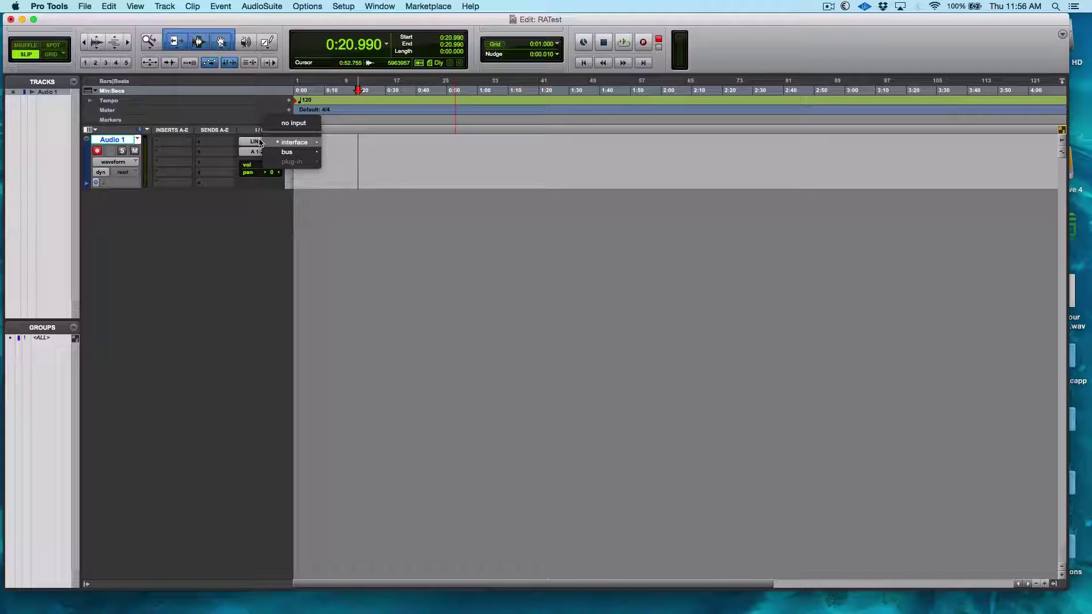
{"action": "mouse_move", "coordinate": [292, 142]}
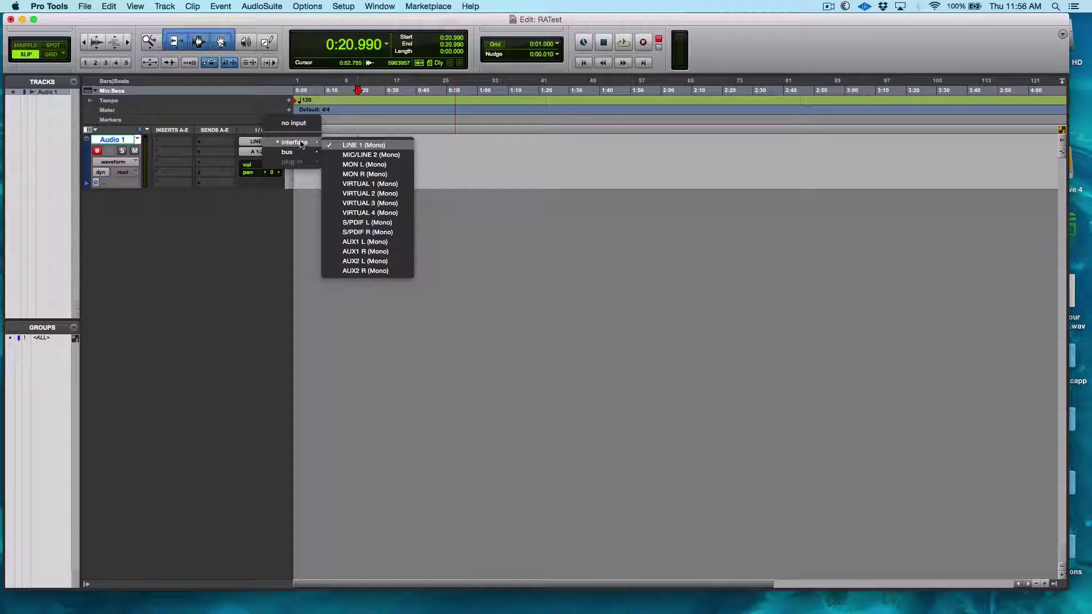
{"action": "left_click", "coordinate": [247, 144]}
{"action": "left_click", "coordinate": [254, 151]}
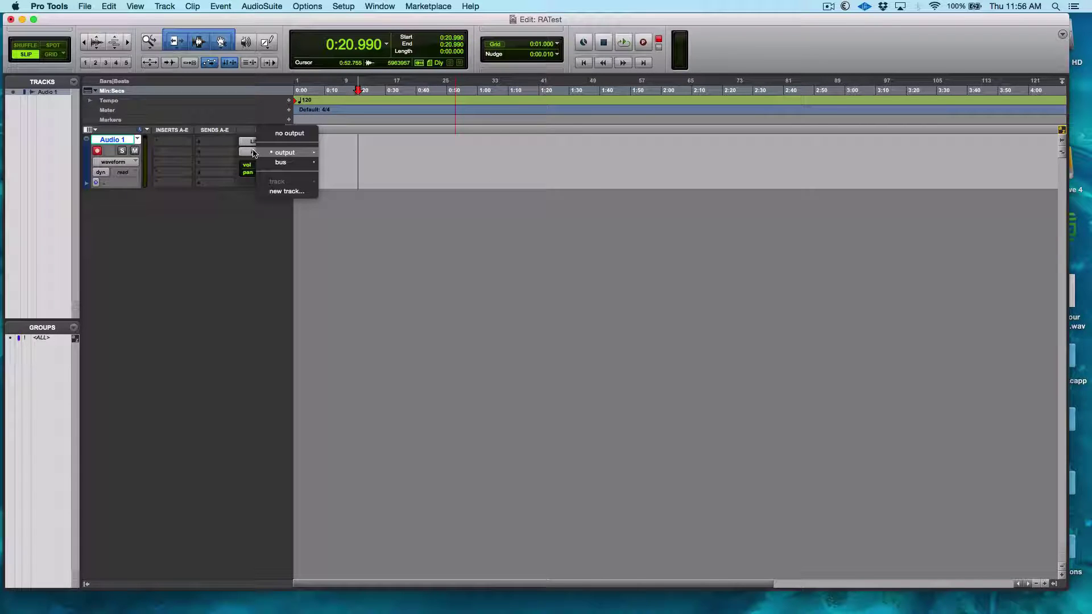
{"action": "mouse_move", "coordinate": [296, 153]}
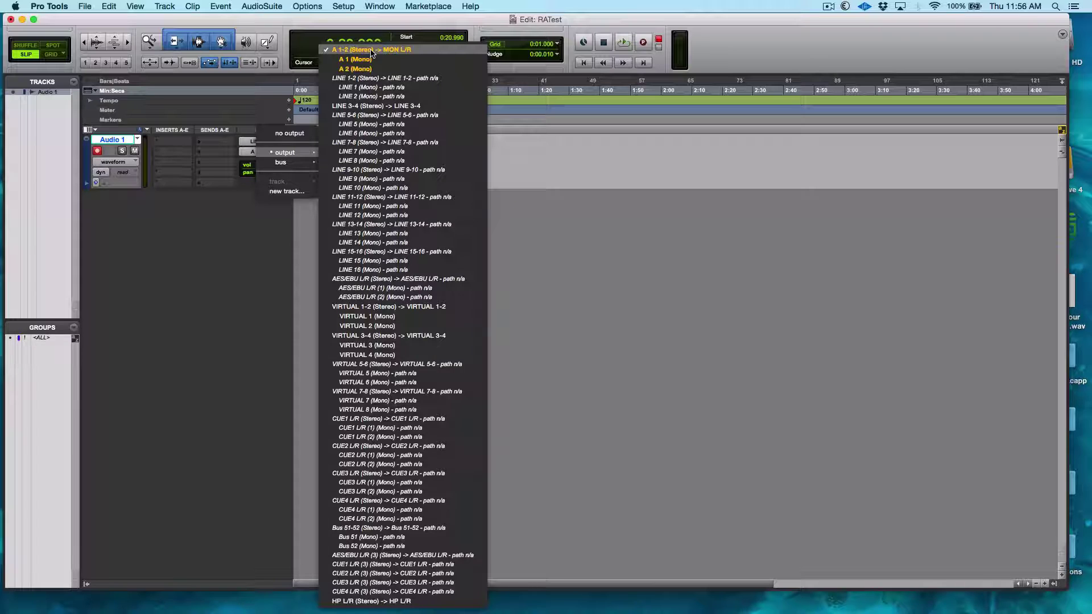
{"action": "left_click", "coordinate": [763, 39]}
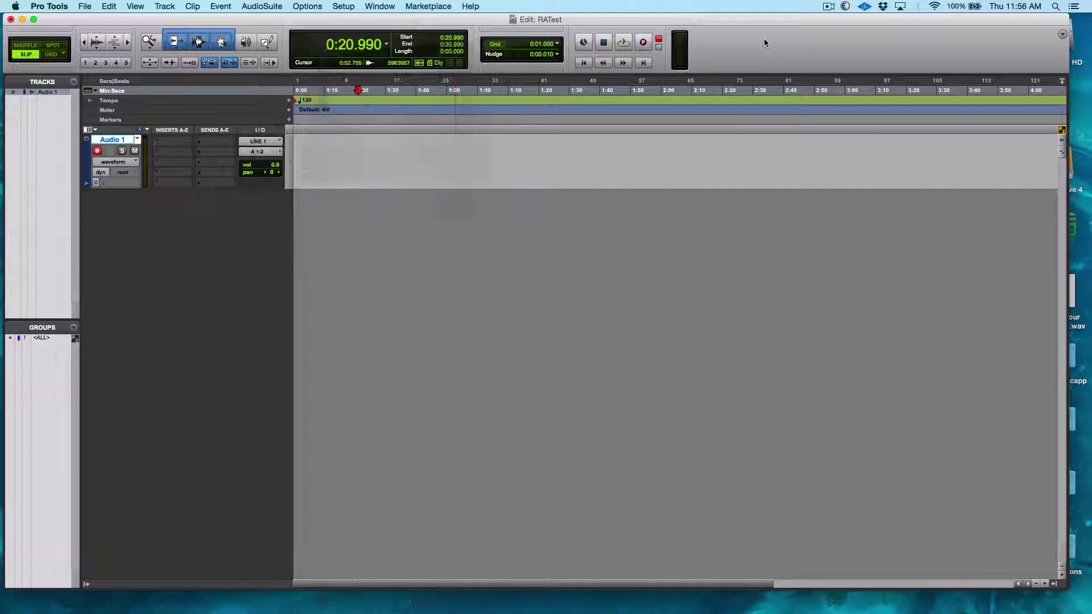